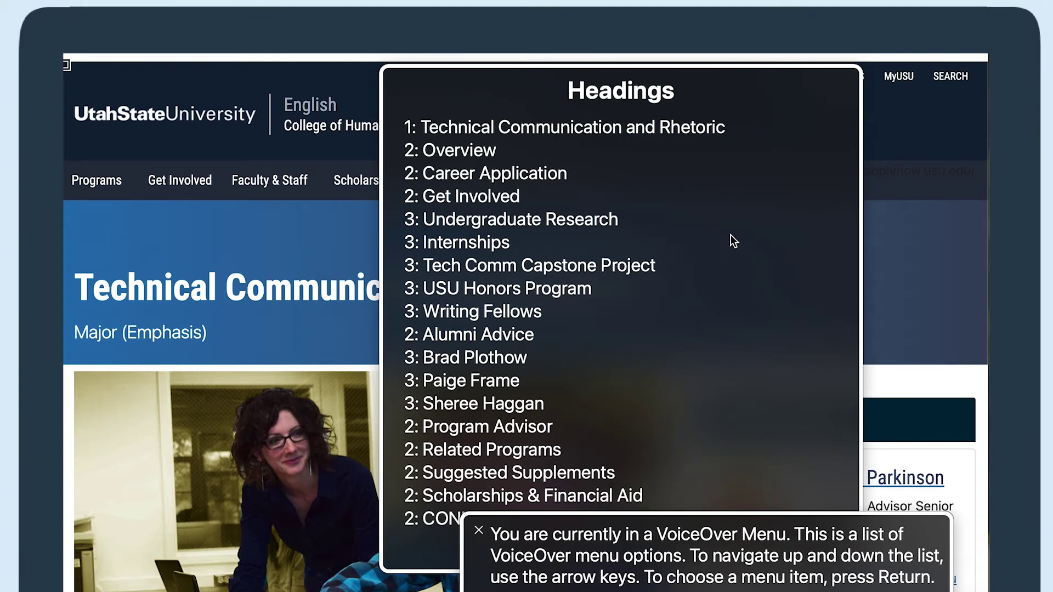
Move through the Overview, Career Application and Get Involved headings, then jump to Undergraduate Research.
key("Down")
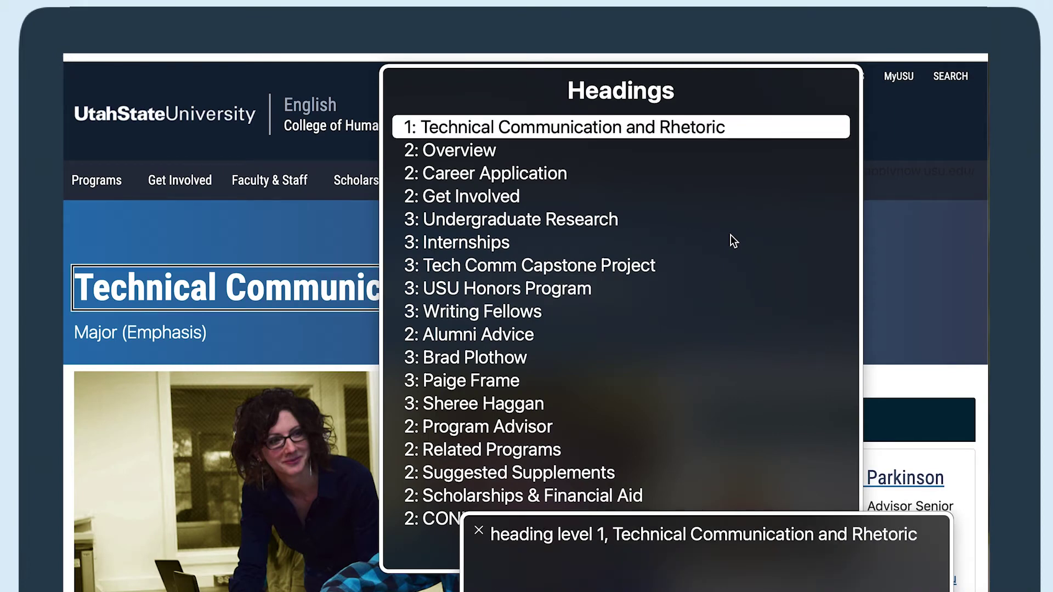
key("Down")
key("Down")
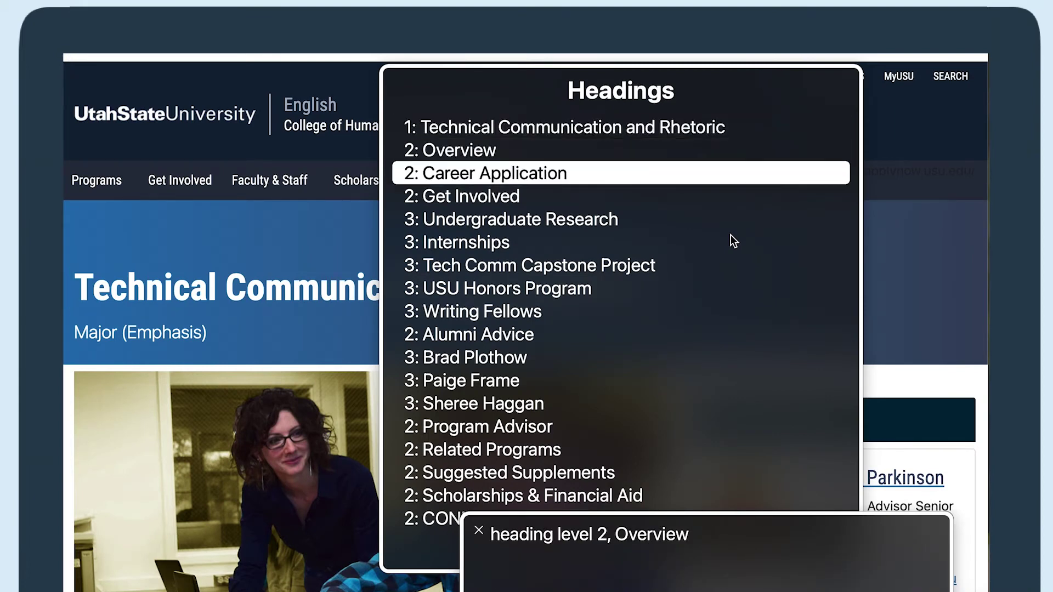
key("Down")
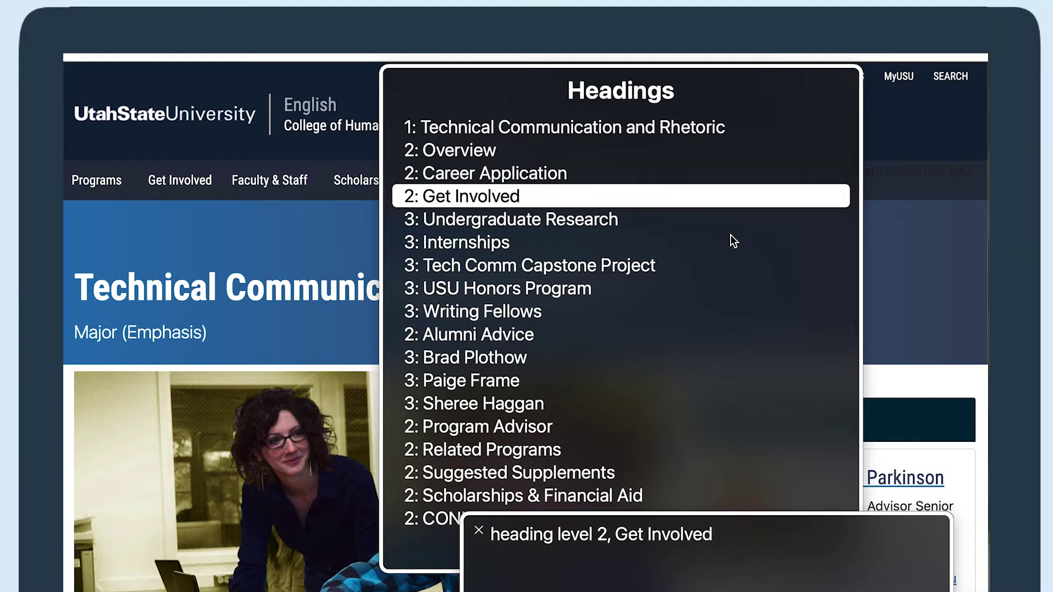
key("Down")
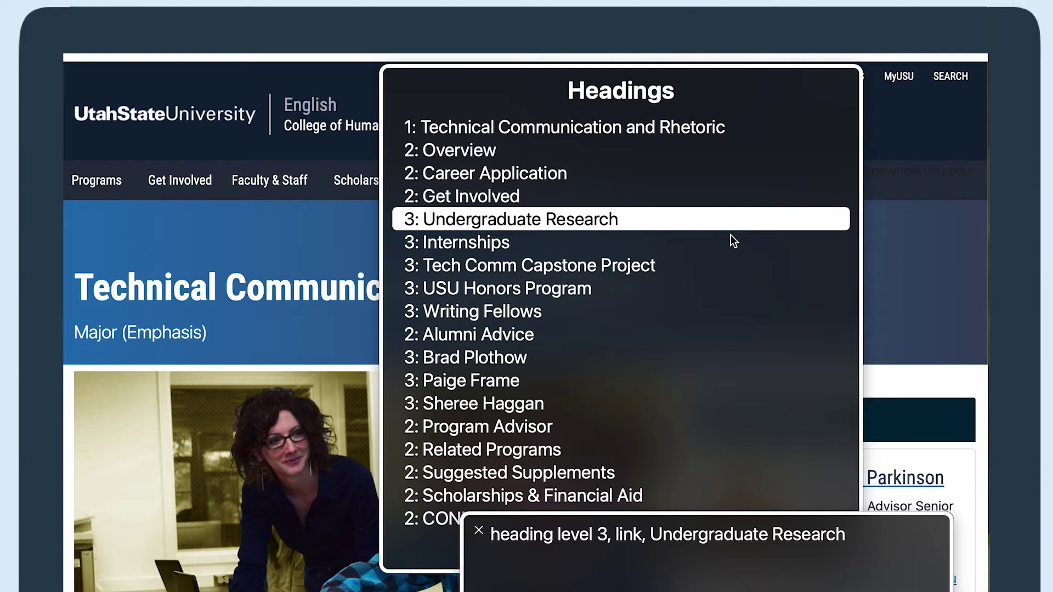
key("Return")
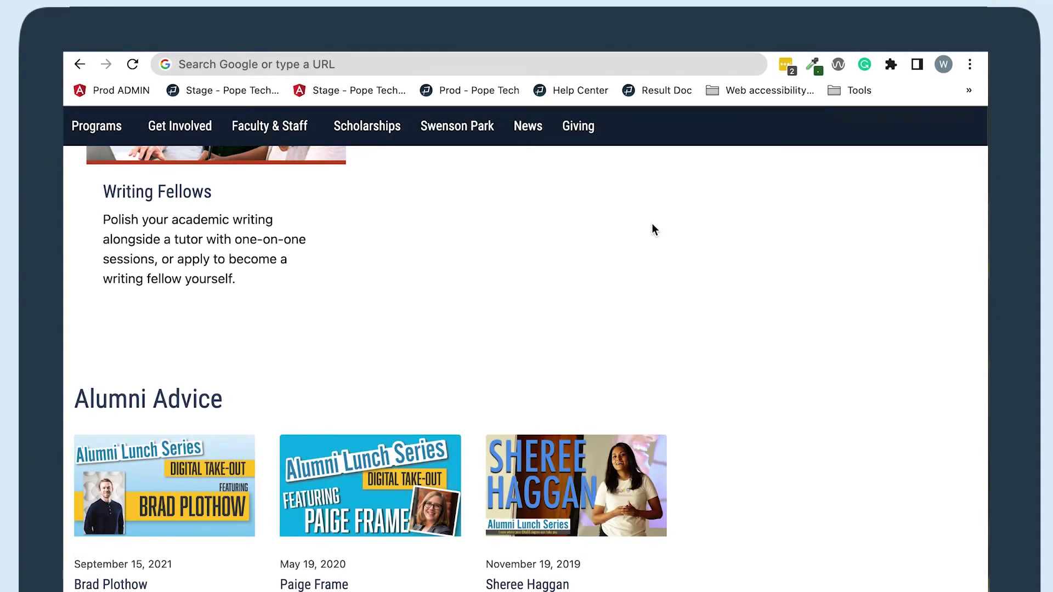
Run WAVE on the page: 0 errors, 2 contrast errors, 23 alerts, 20 features, 45 structural elements.
left_click(838, 65)
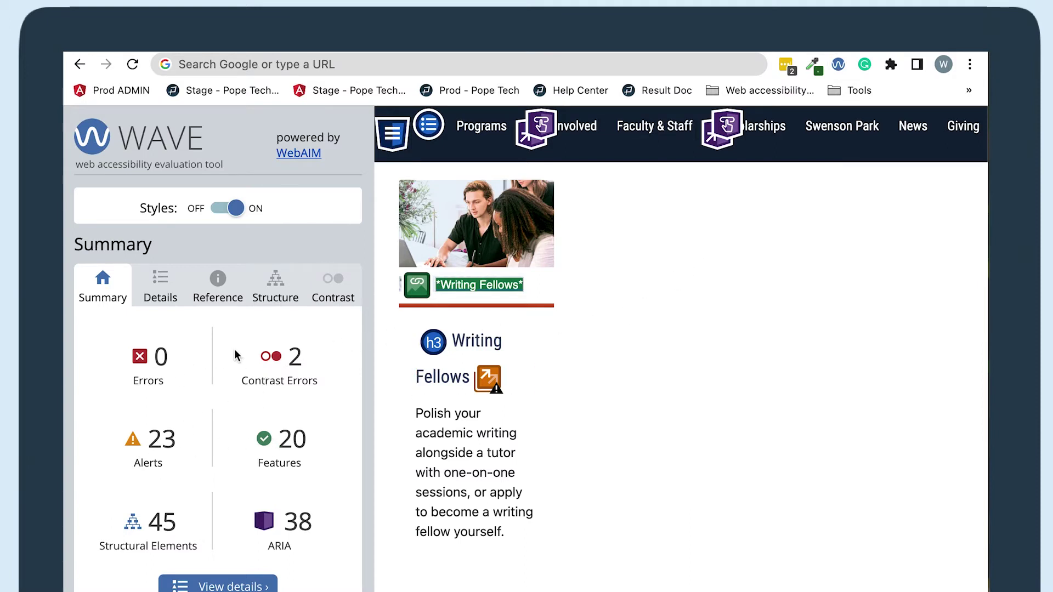
Open WAVE's Structure outline and scroll to h1 Technical Communication and Rhetoric with its h2/h3 headings.
left_click(279, 281)
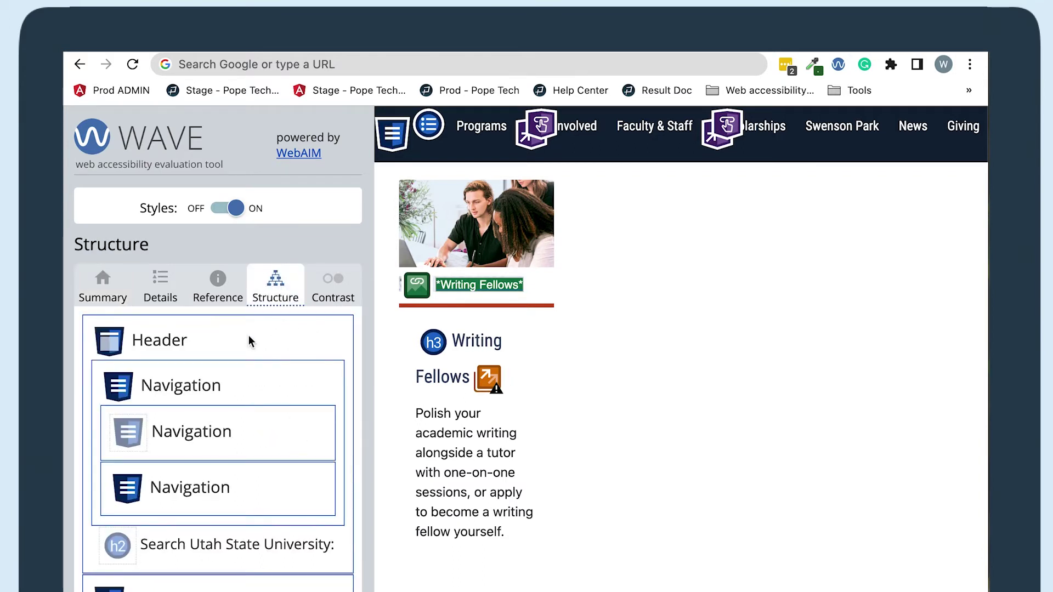
scroll(249, 342, "down", 1)
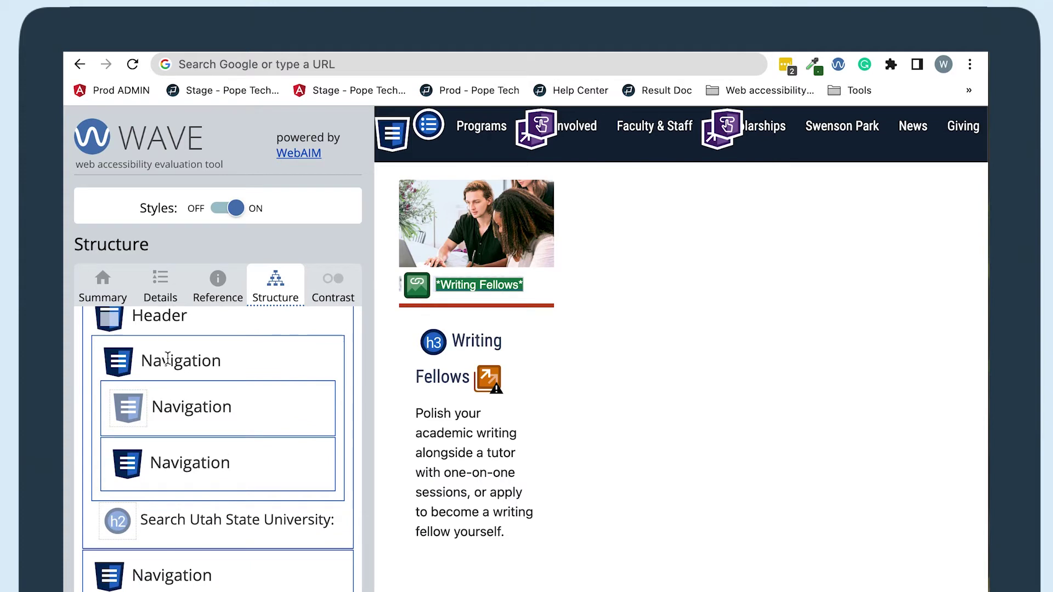
scroll(169, 466, "down", 3)
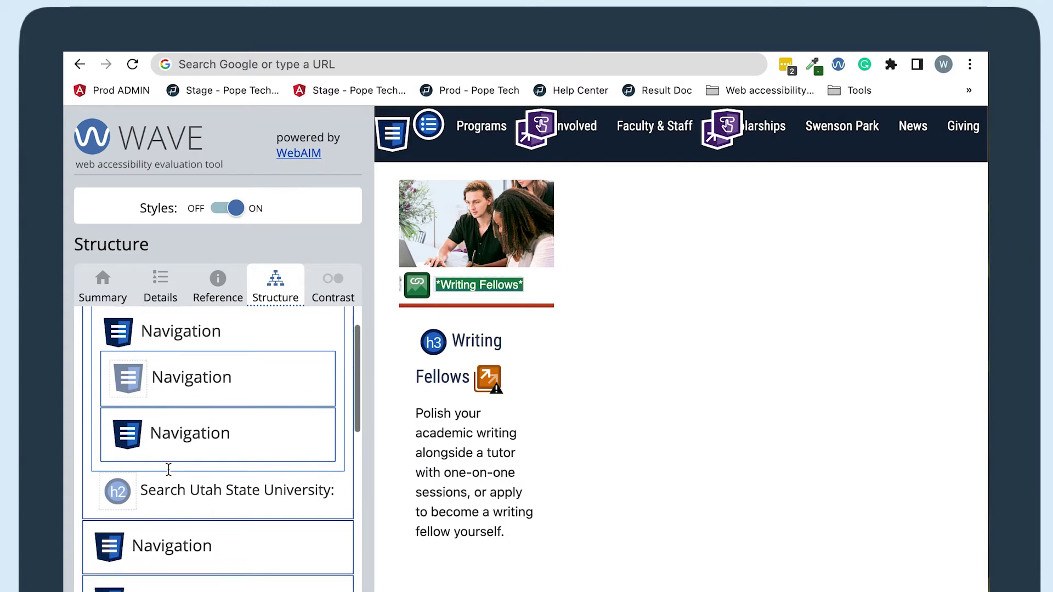
scroll(147, 530, "down", 4)
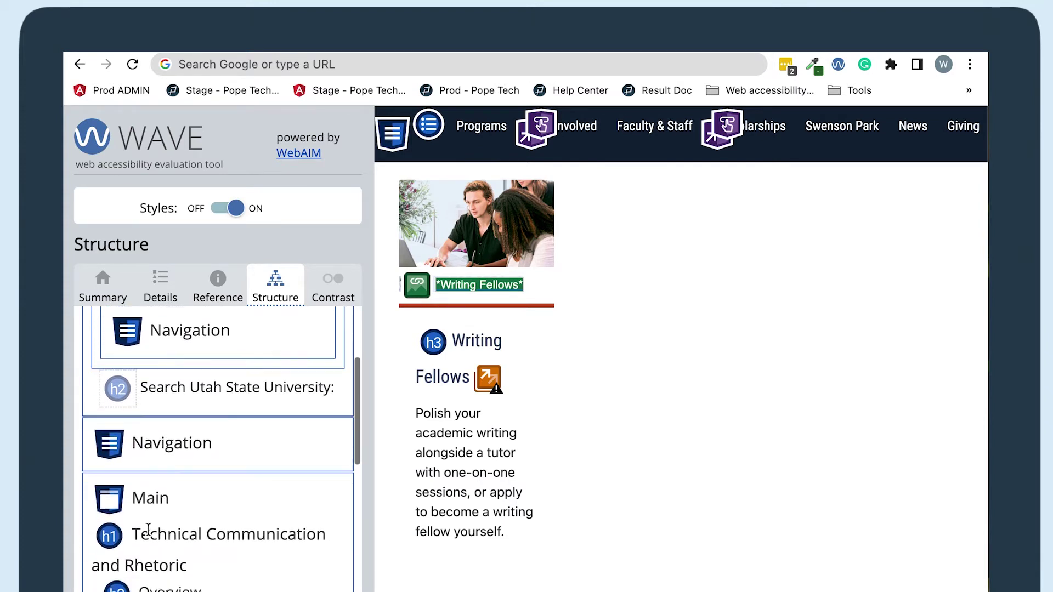
scroll(148, 531, "down", 3)
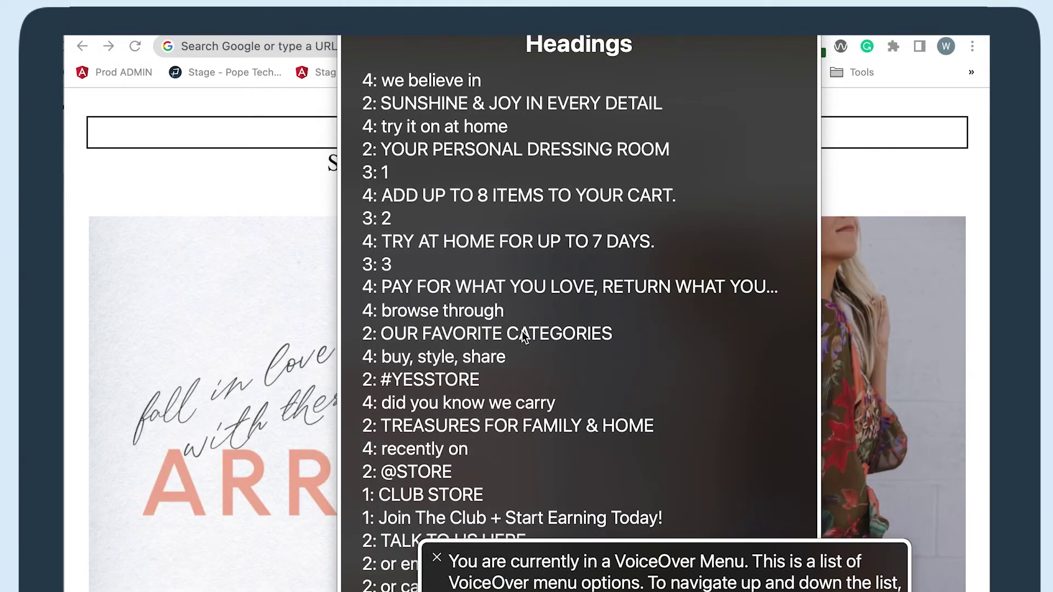
Move through headings 'we believe in', 'SUNSHINE & JOY IN EVERY DETAIL', 'try it on at home', 'YOUR PERSONAL DRESSING ROOM'.
key("Down")
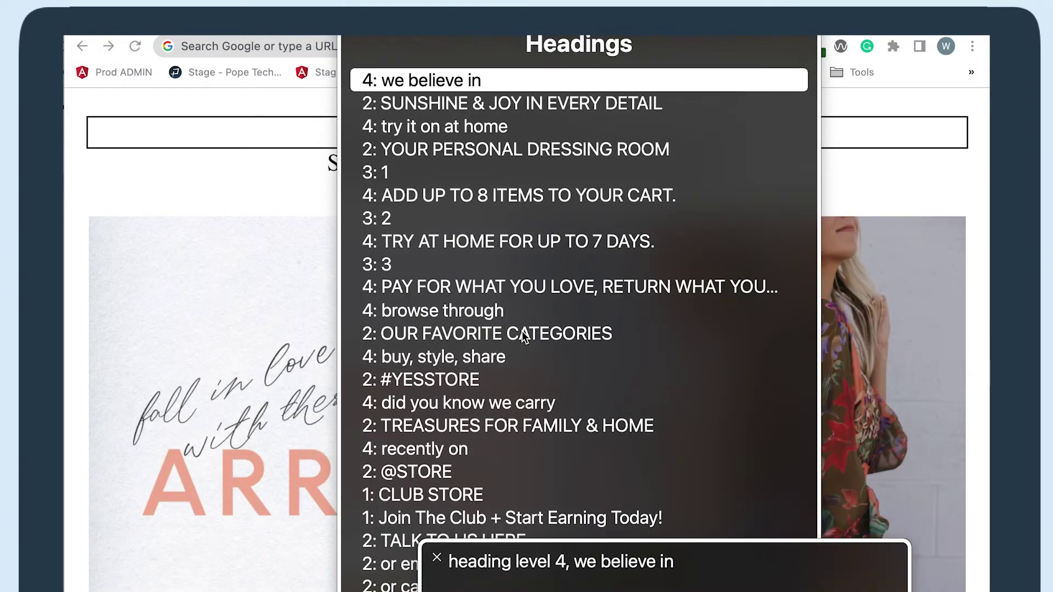
key("Down")
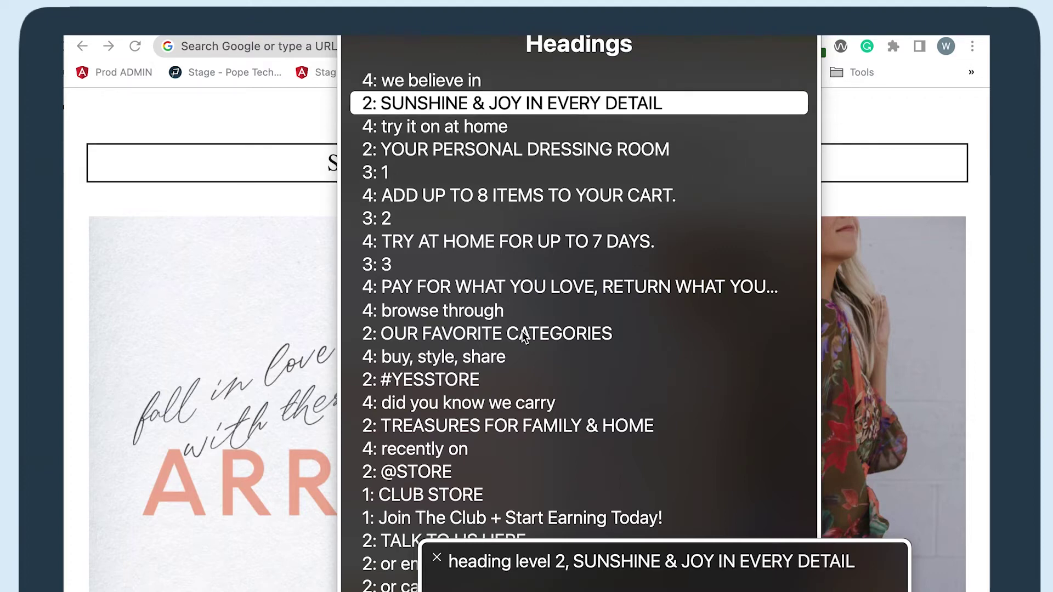
key("Down")
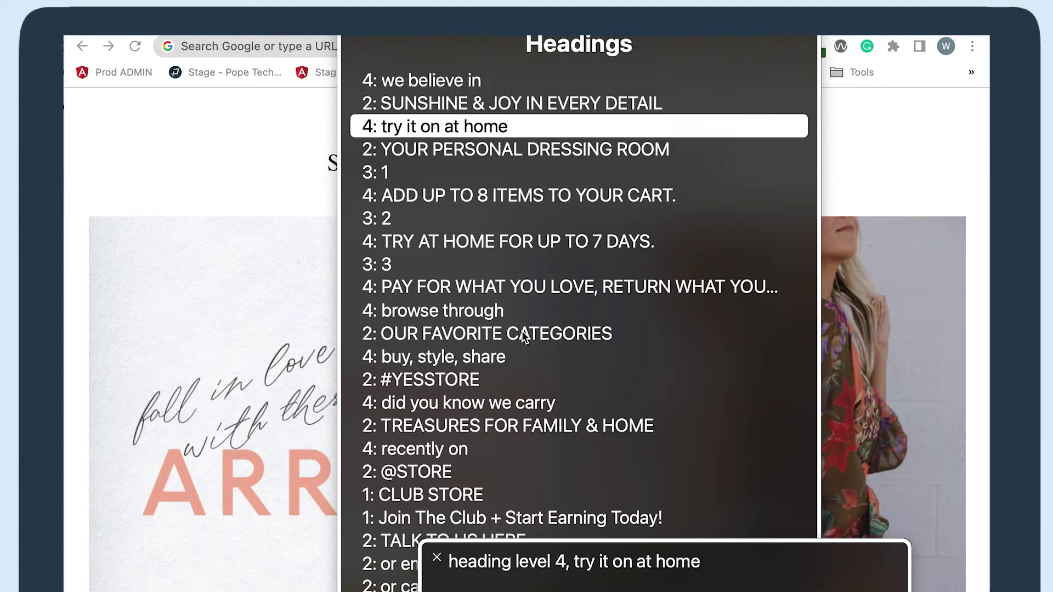
key("Down")
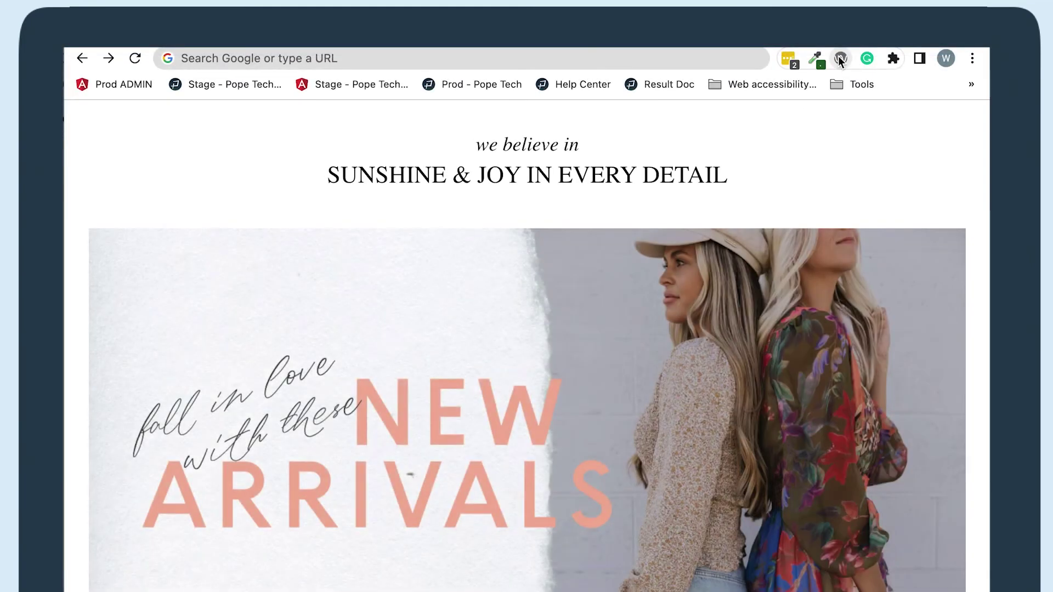
Run WAVE on the store page, scan its heading outline, then list its errors and alerts.
left_click(841, 58)
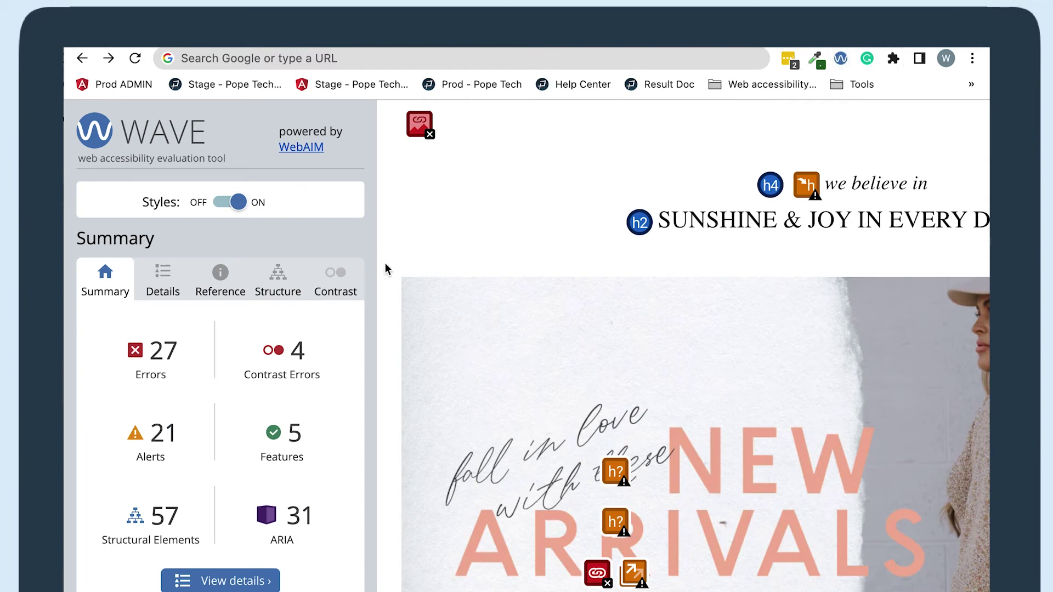
left_click(280, 284)
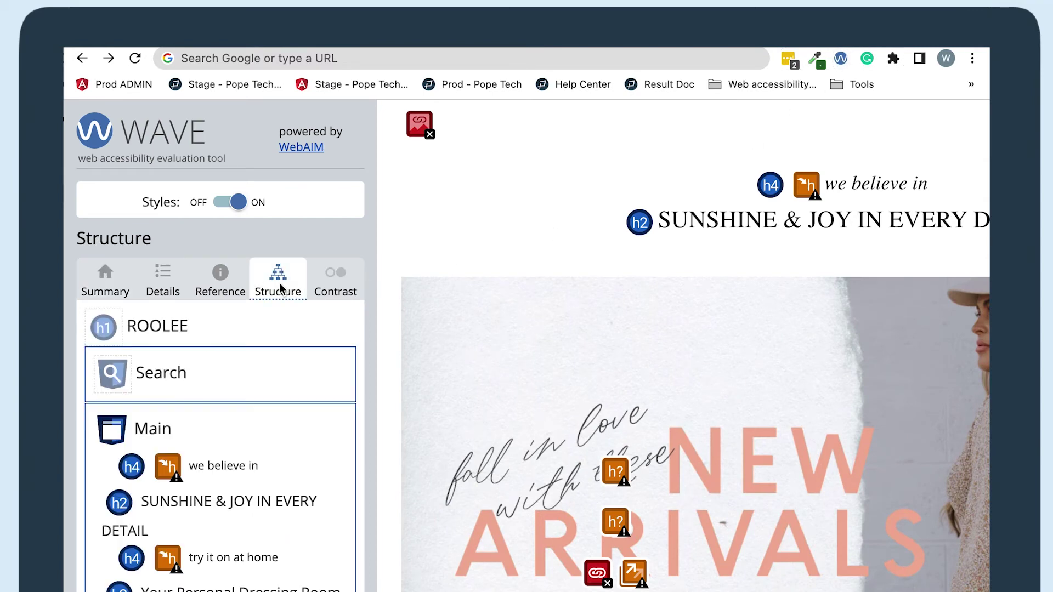
scroll(282, 444, "down", 3)
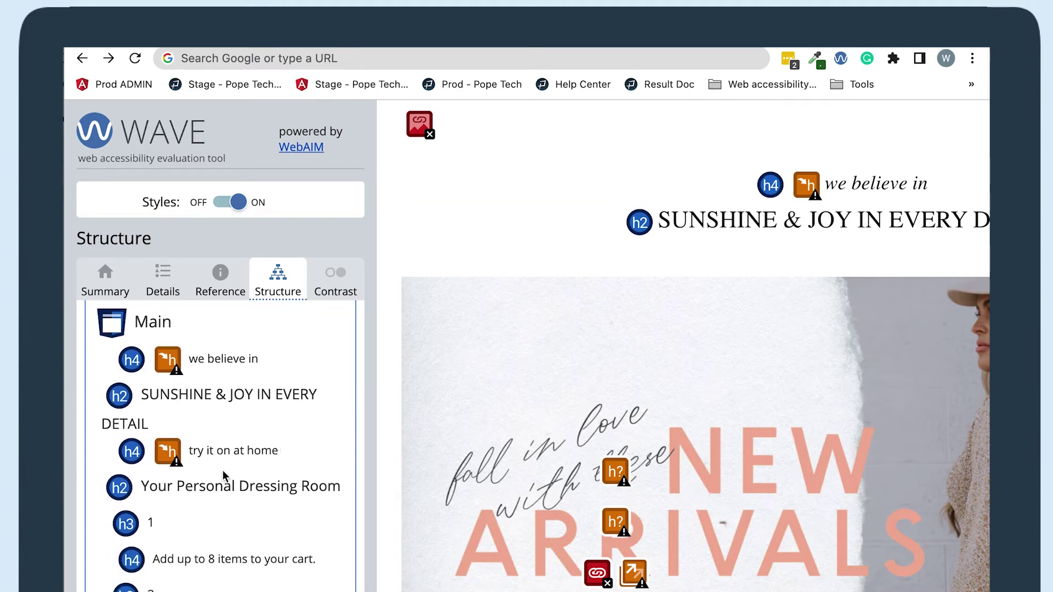
scroll(222, 474, "up", 1)
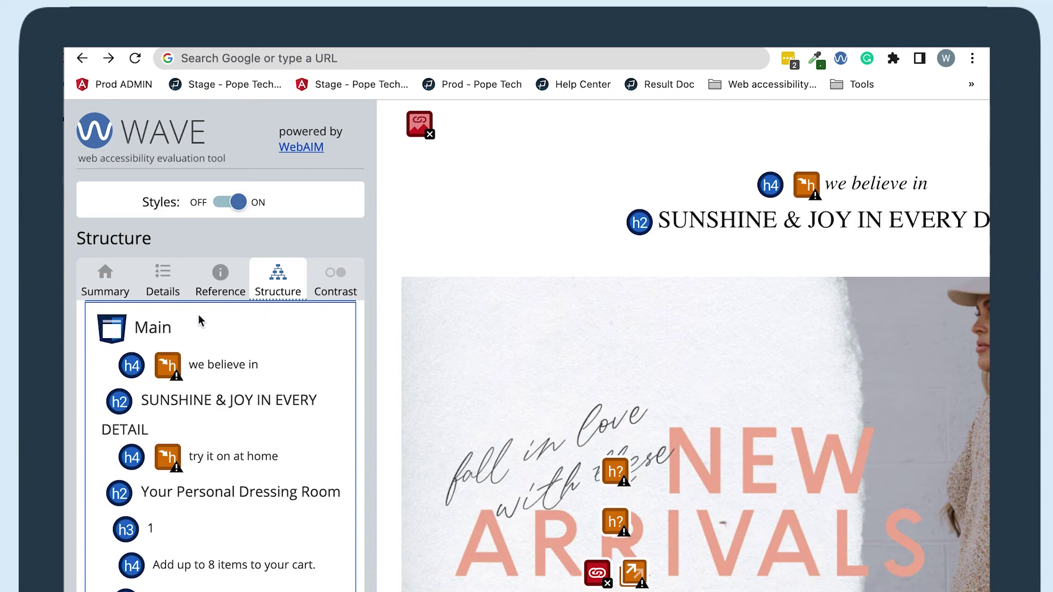
left_click(158, 282)
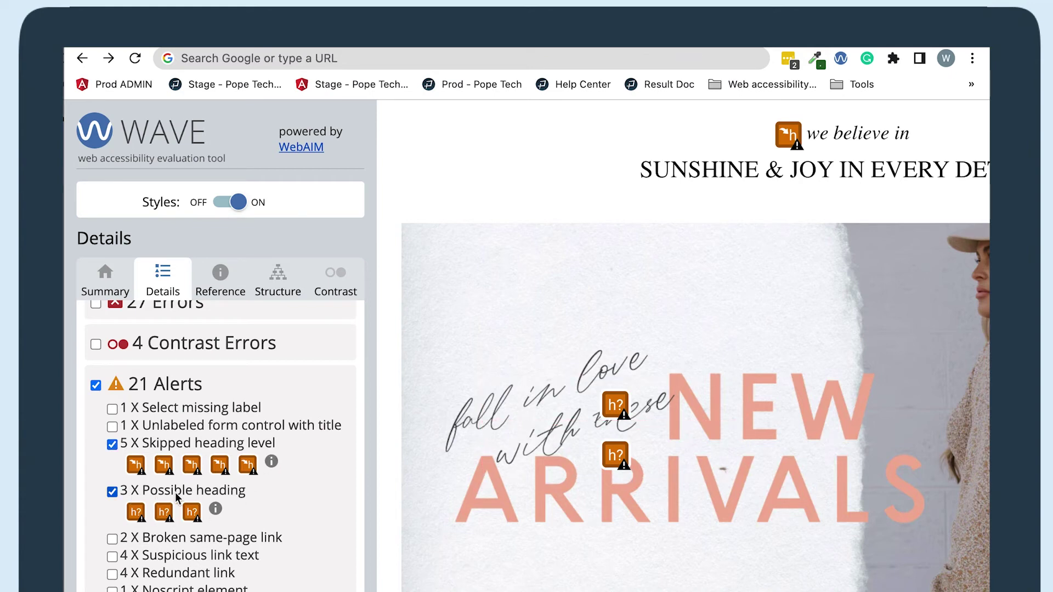
Locate the first Skipped heading level alert on 'we believe in' and view its reference explanation.
left_click(135, 471)
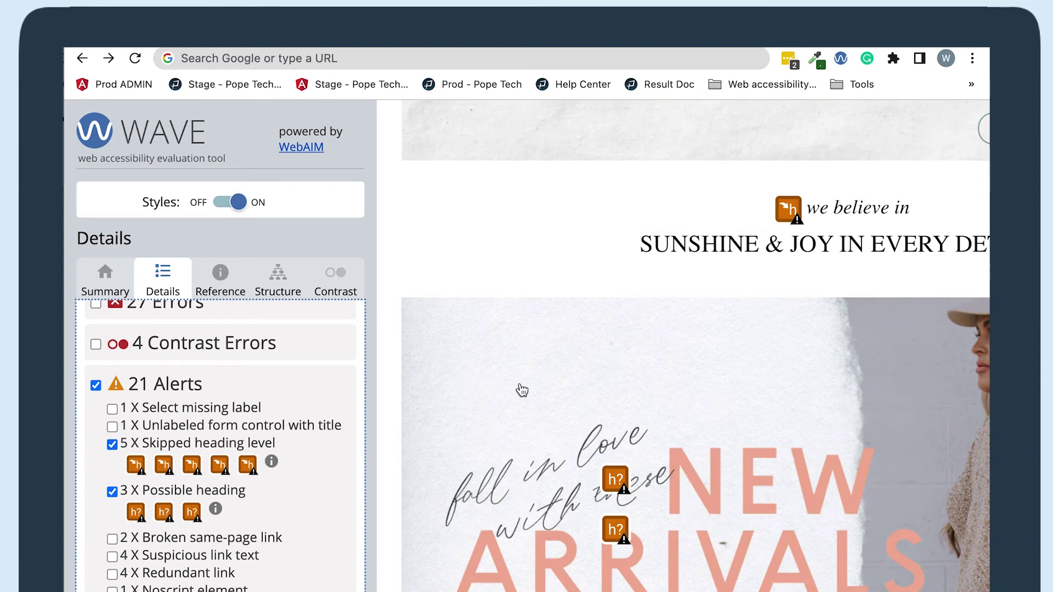
left_click(789, 214)
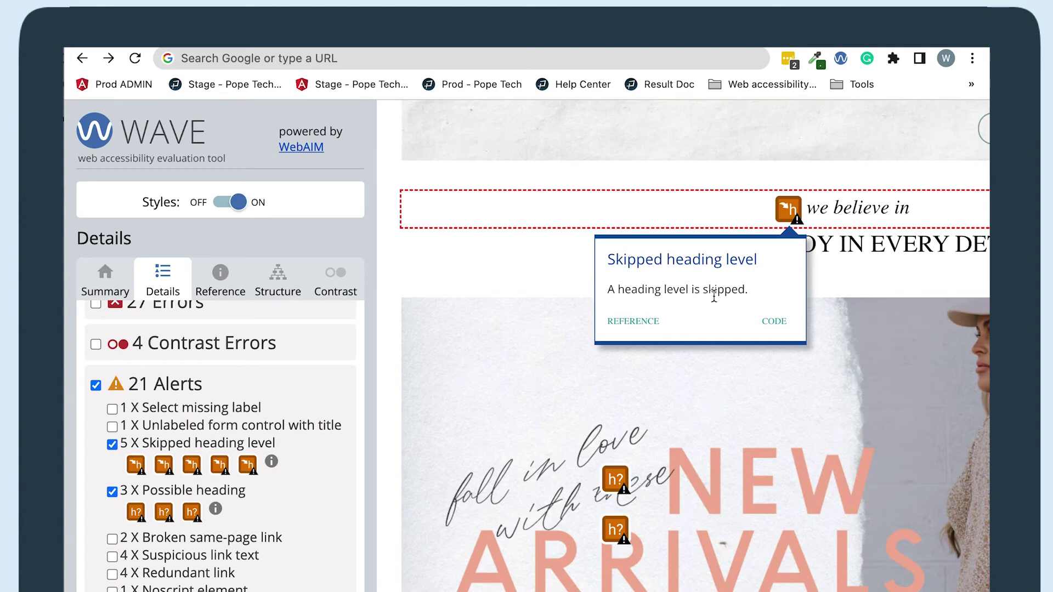
left_click(640, 329)
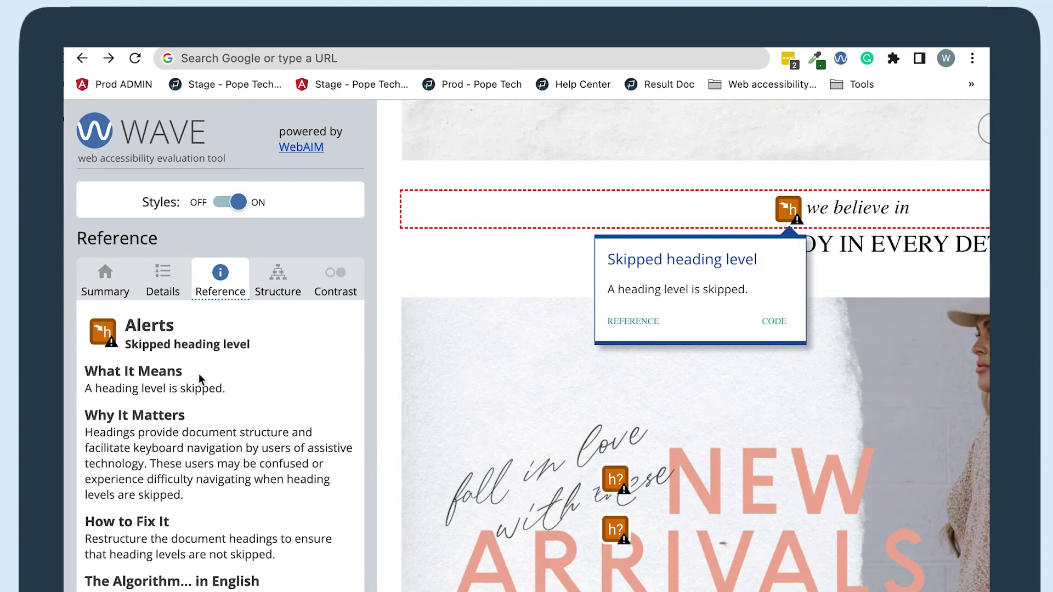
scroll(198, 373, "down", 2)
left_click(164, 286)
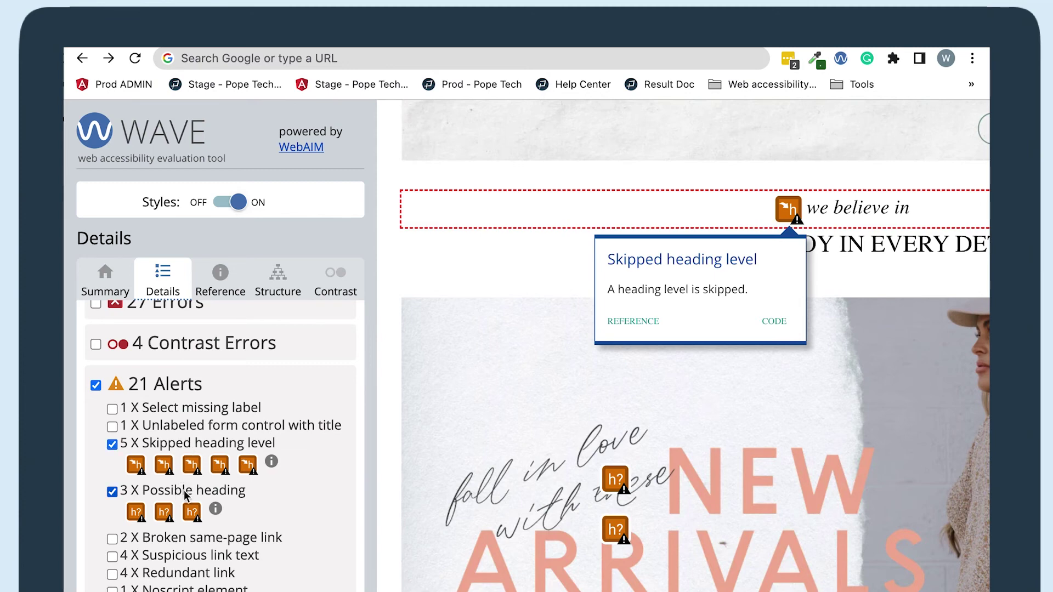
Reopen the Structure outline and scroll through the later h2 sections down to h1 CLUBSTORE.
left_click(280, 277)
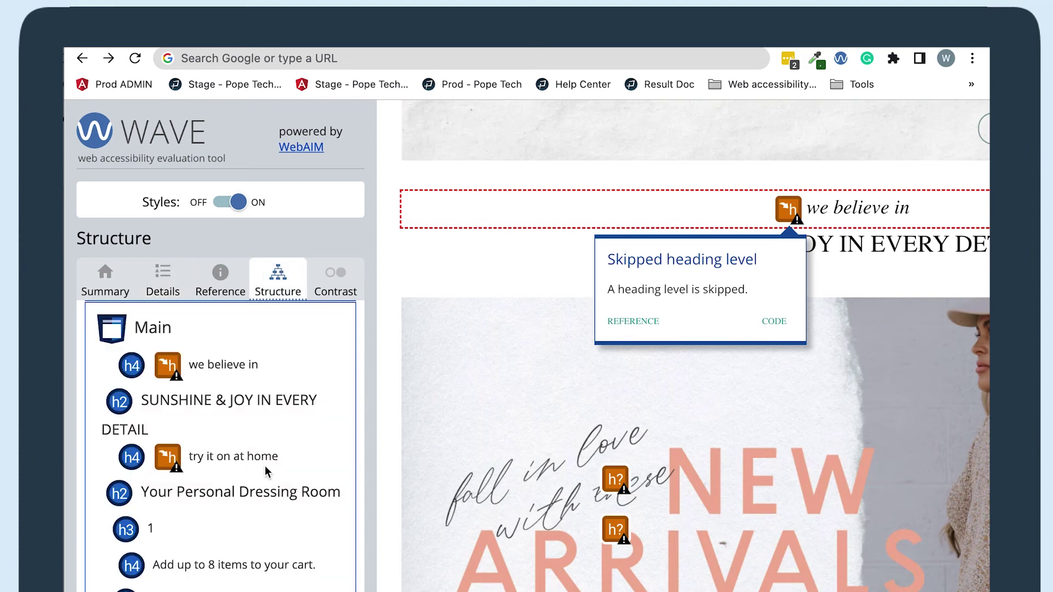
scroll(265, 466, "down", 6)
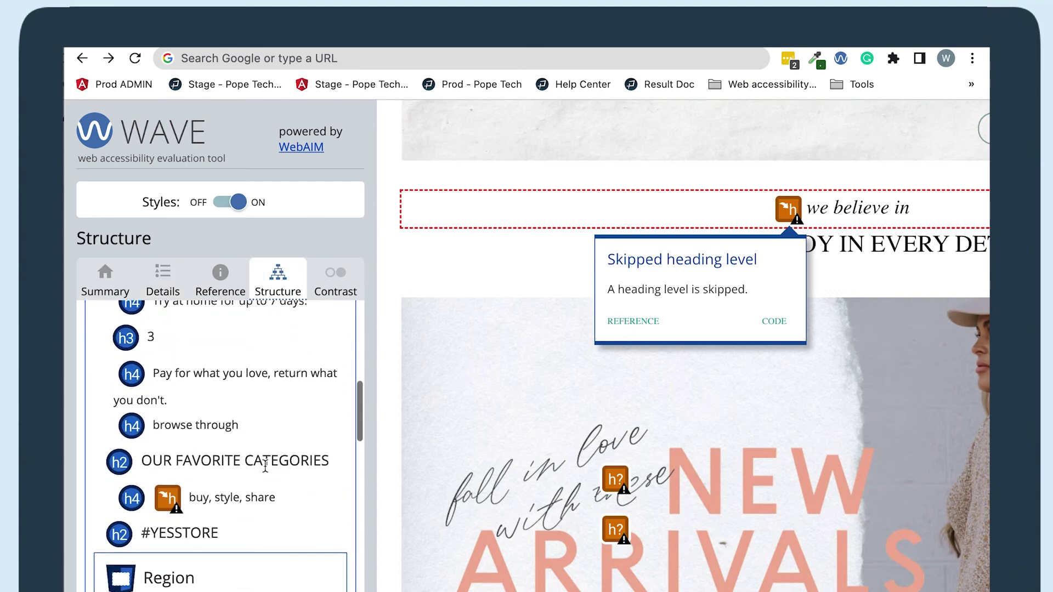
scroll(265, 466, "down", 6)
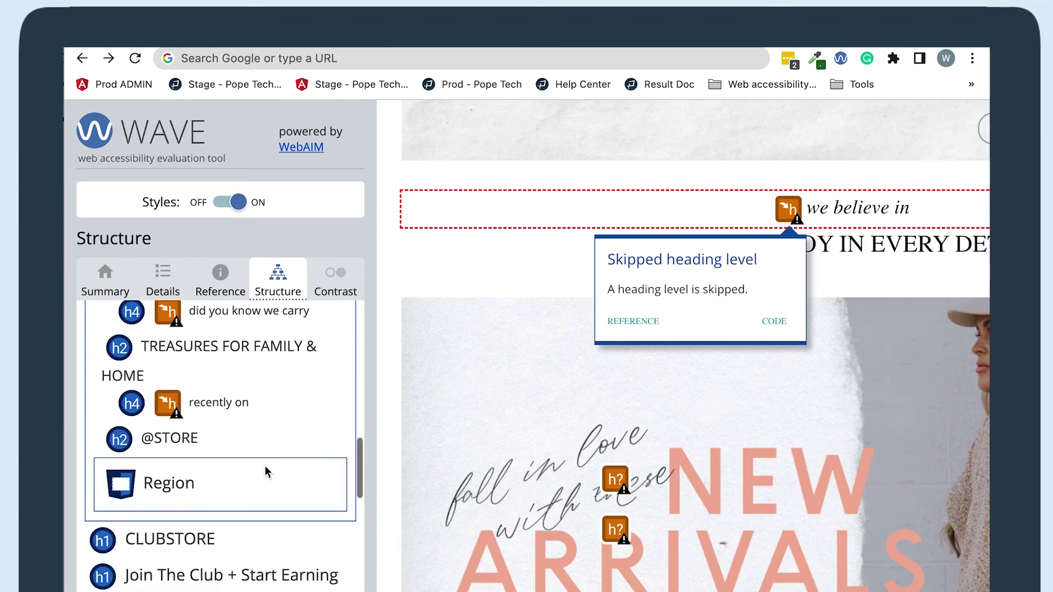
scroll(265, 466, "down", 1)
scroll(265, 466, "up", 2)
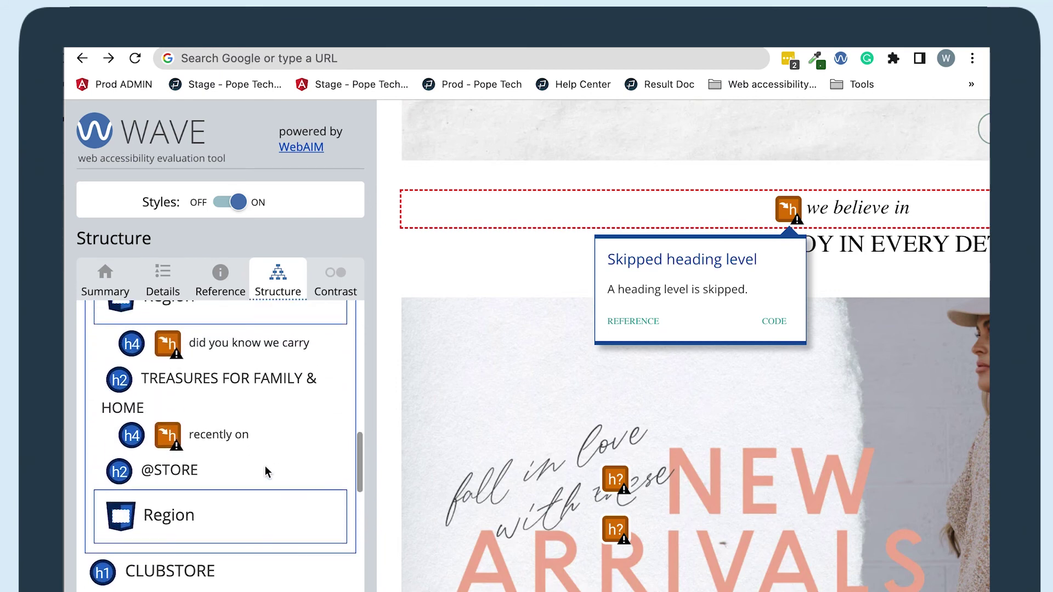